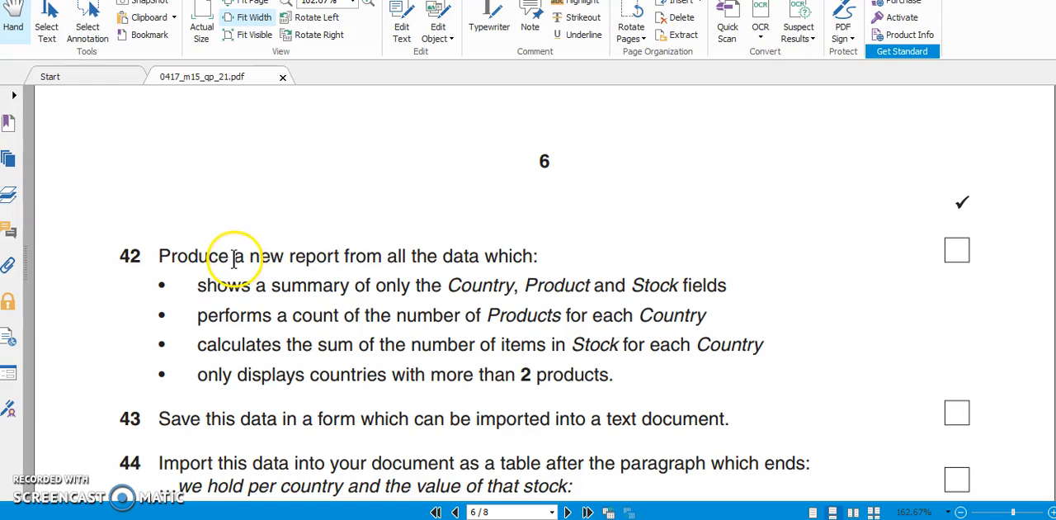
Highlight 'a new report' and then the 'summary' wording of question 42 in the PDF
left_click_drag(234, 257, 343, 256)
left_click(320, 297)
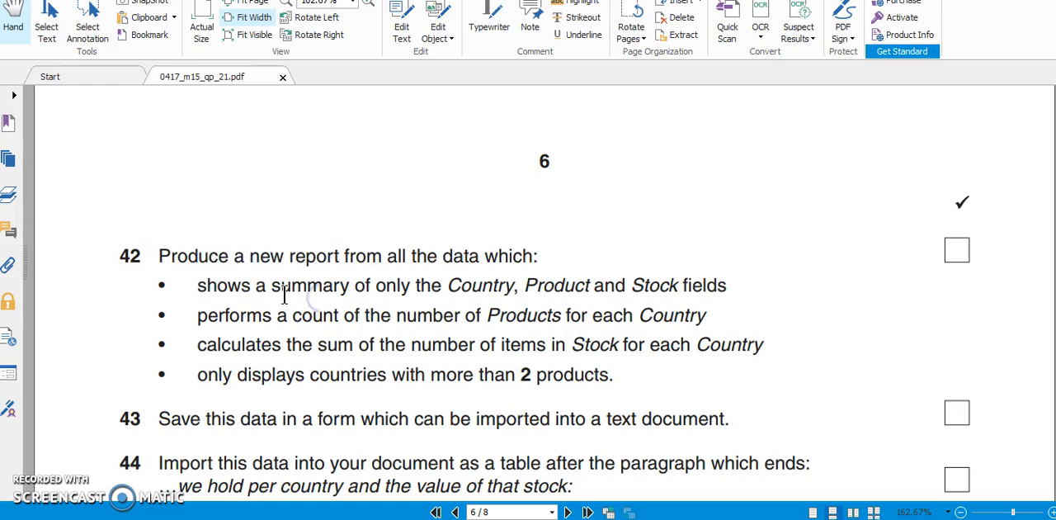
left_click_drag(273, 285, 726, 285)
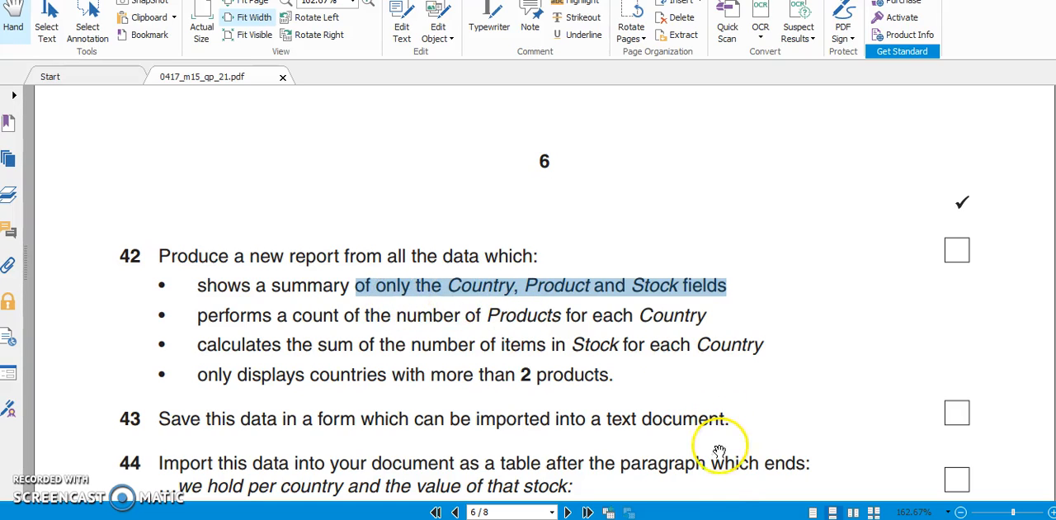
Create a query in design view and add the M15Prods table to it
key("alt+Tab")
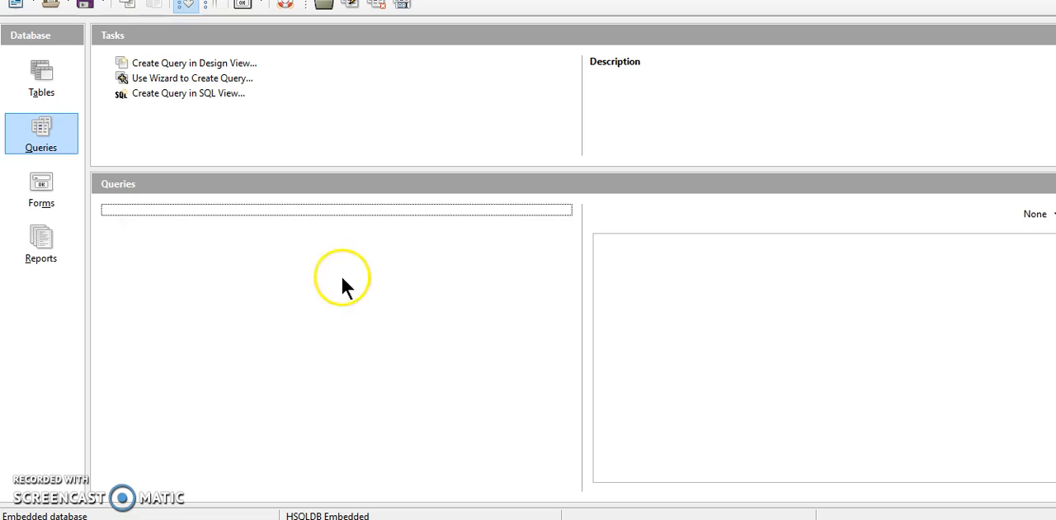
left_click(41, 132)
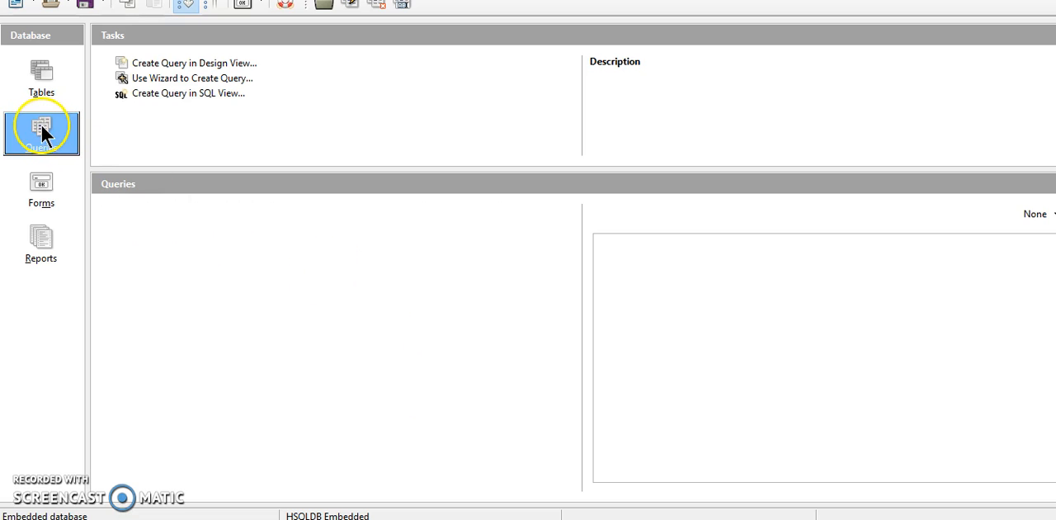
left_click(200, 63)
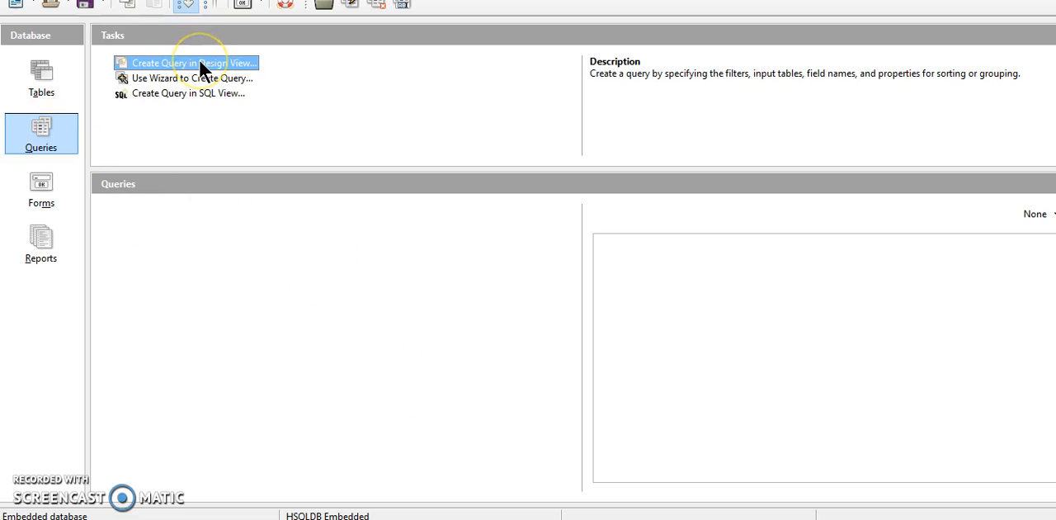
left_click(248, 81)
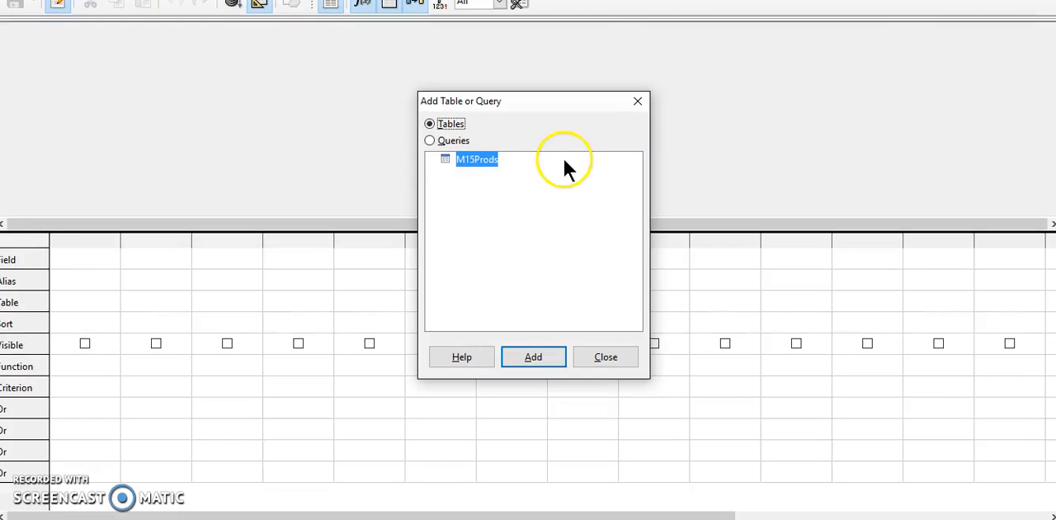
left_click(535, 360)
left_click(608, 354)
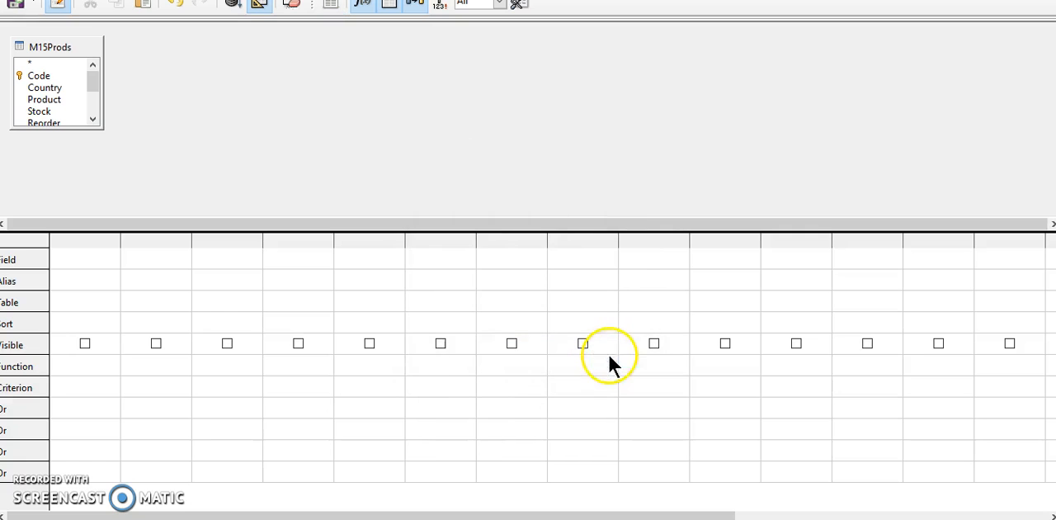
Highlight 'Country, Product and Stock fields' in the PDF and return to the query design
key("alt+Tab")
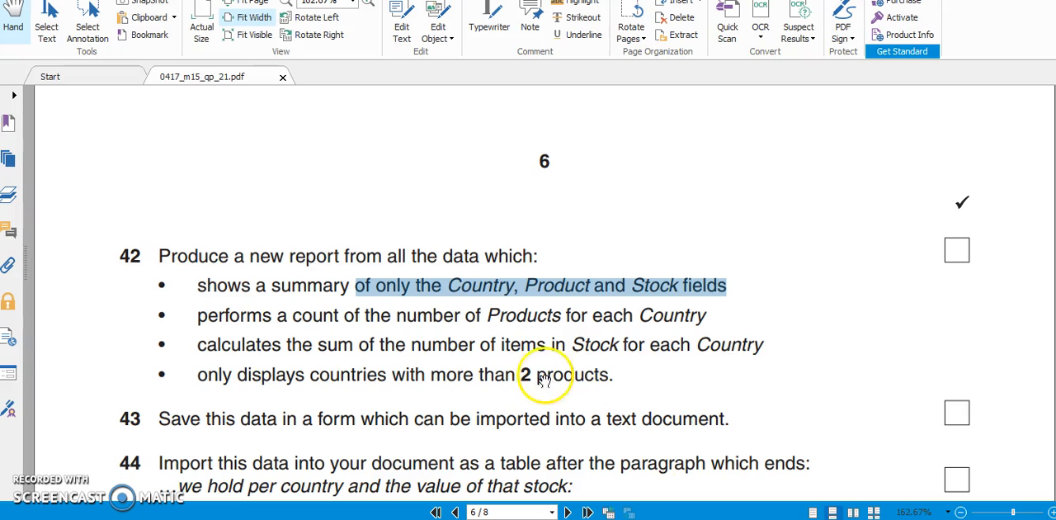
left_click(322, 293)
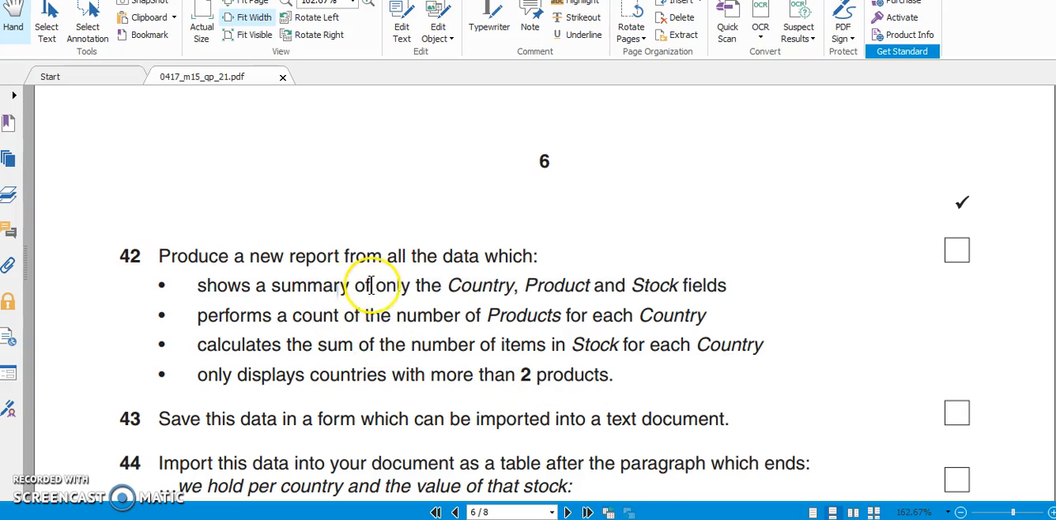
left_click_drag(447, 286, 719, 279)
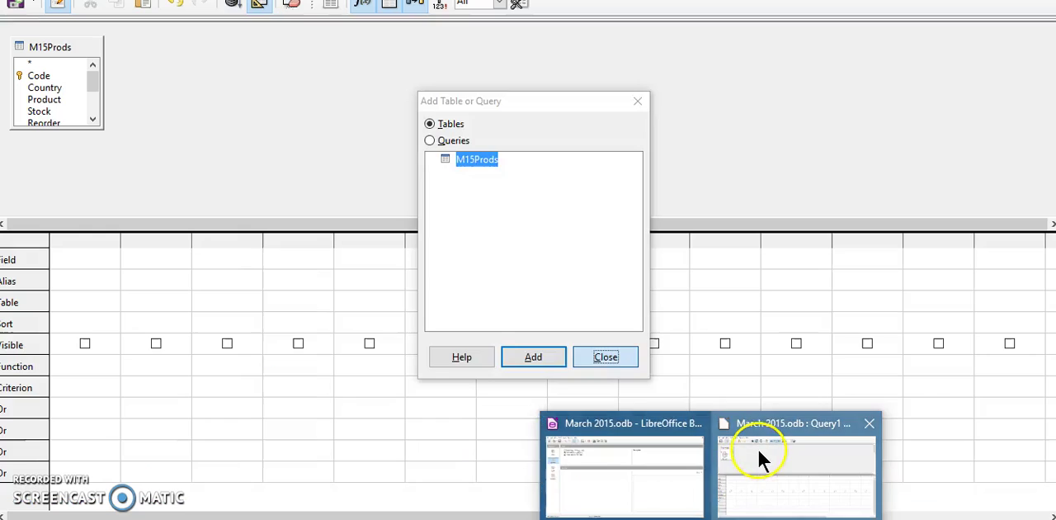
left_click(757, 447)
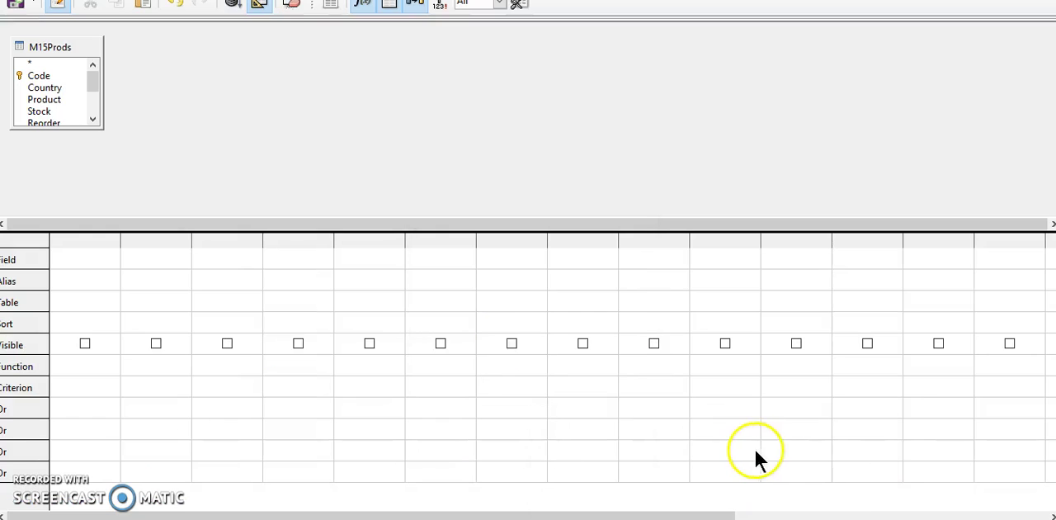
Fill the first three query columns with Country, Product and Stock from M15Prods
left_click(111, 258)
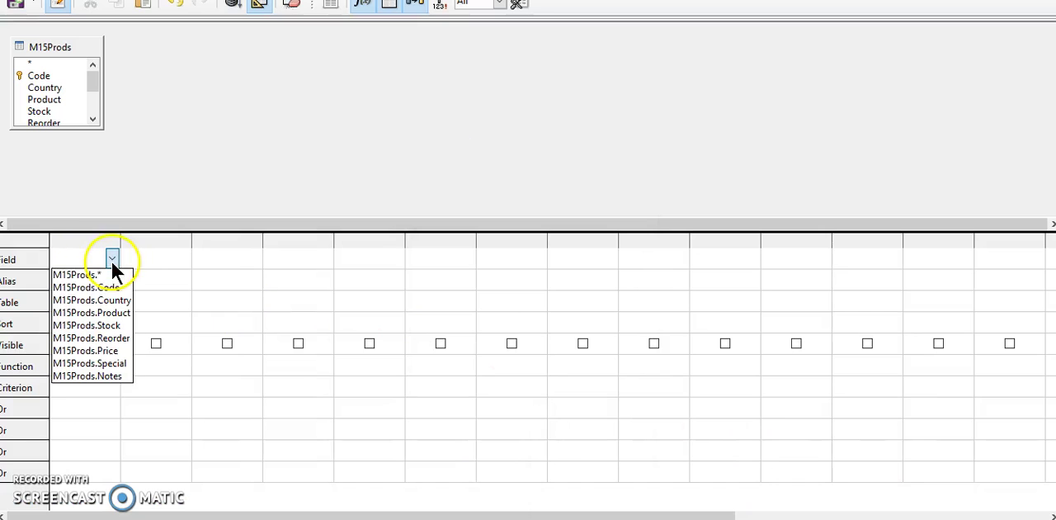
left_click(121, 302)
left_click(156, 258)
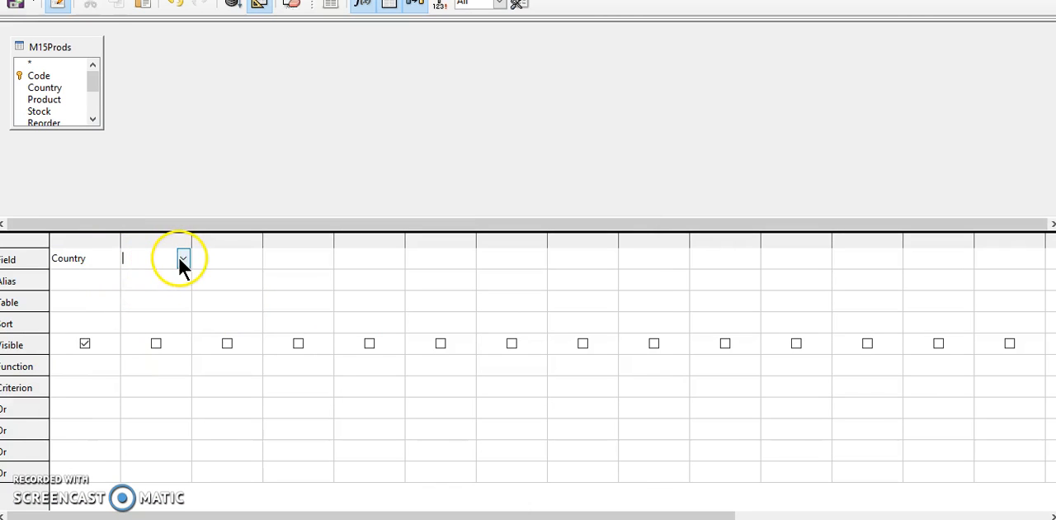
left_click(194, 313)
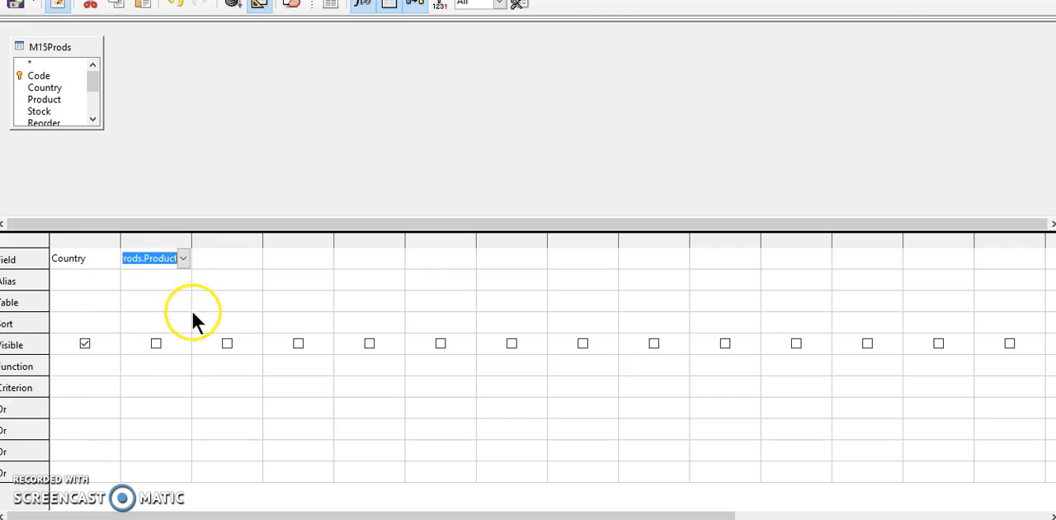
left_click(230, 258)
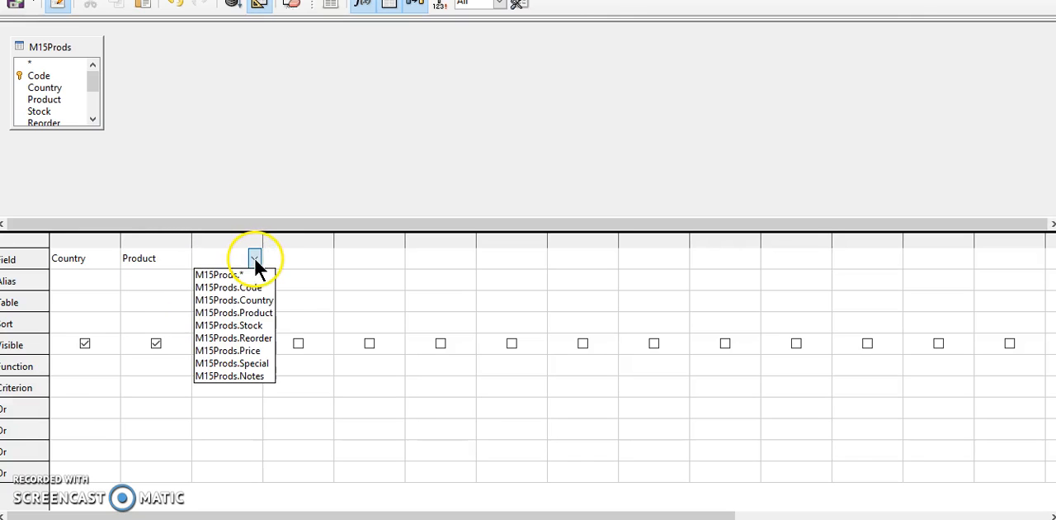
left_click(266, 324)
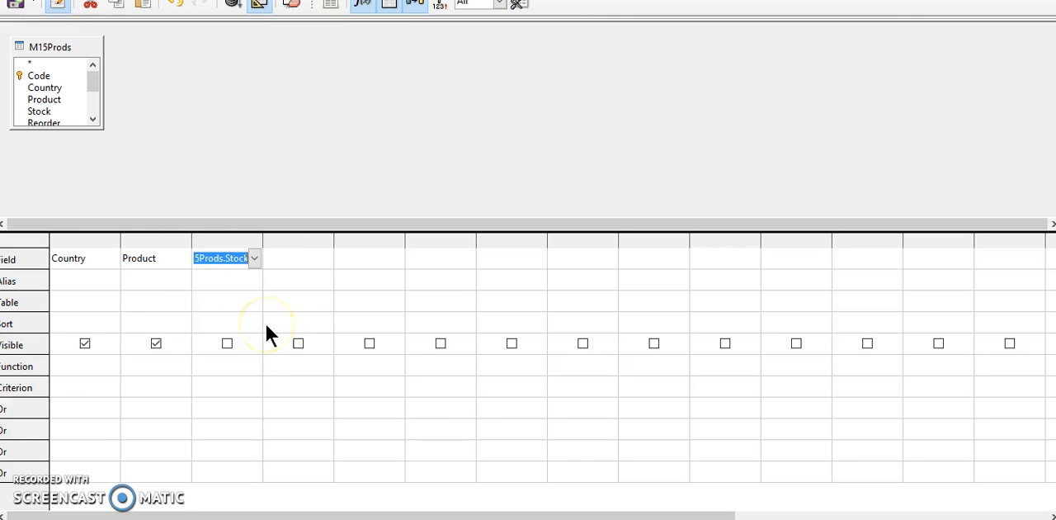
left_click(296, 260)
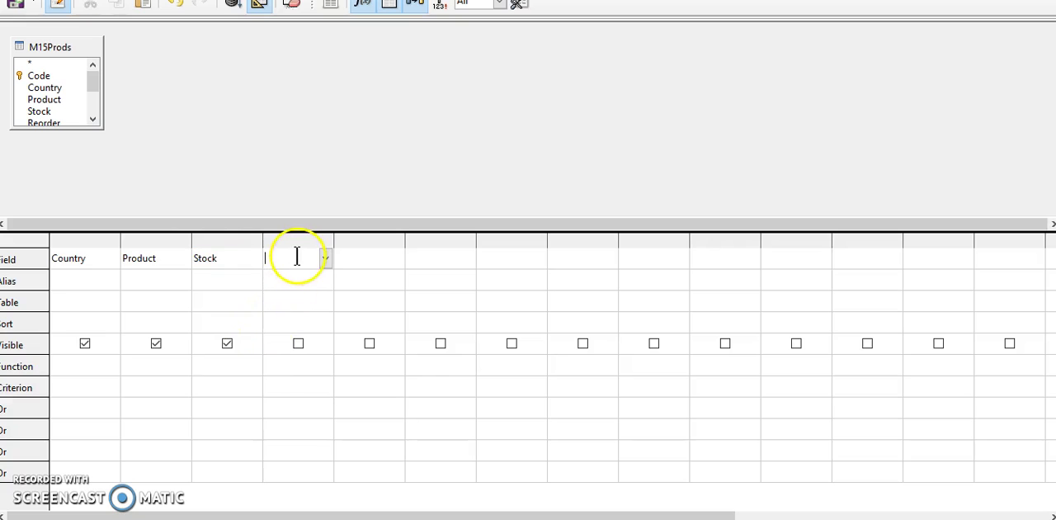
Run the query and jump to the last of its 121 result records
left_click(233, 4)
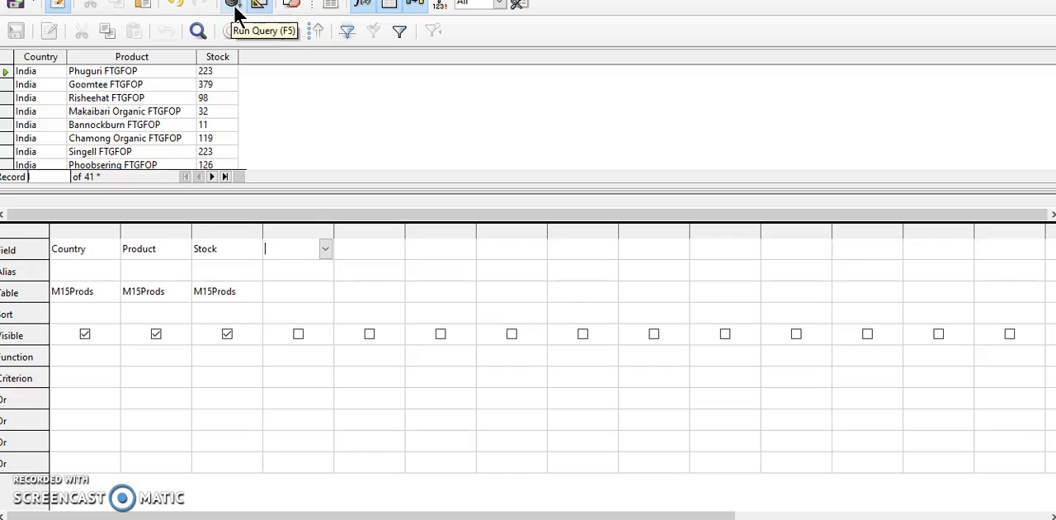
left_click(224, 177)
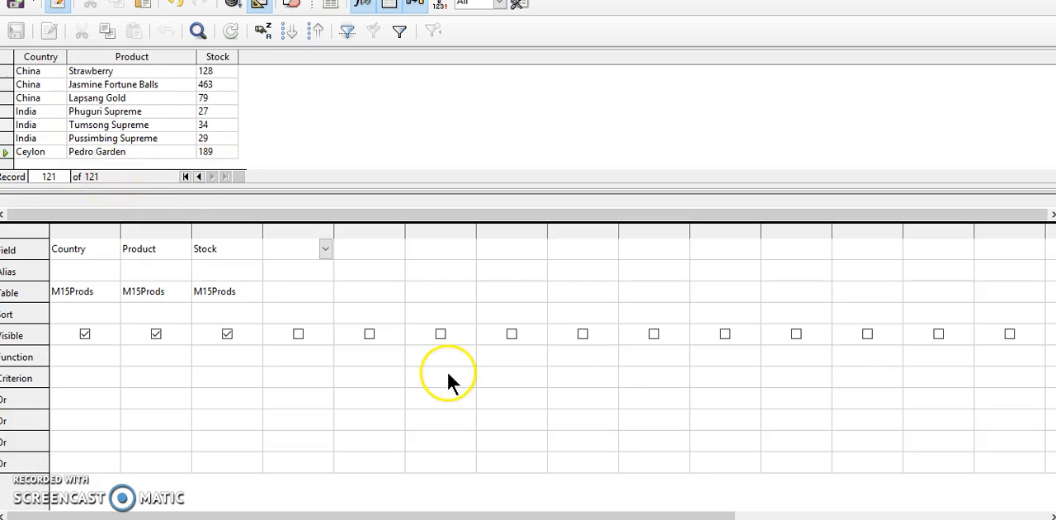
Highlight the count of 'Products for each Country' requirement in the PDF, then return to the query
key("alt+Tab")
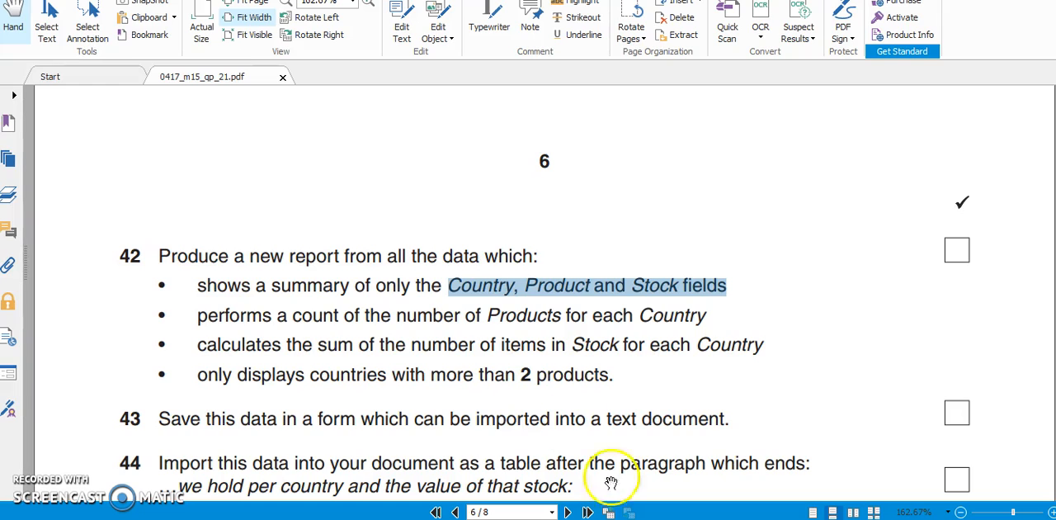
left_click(360, 338)
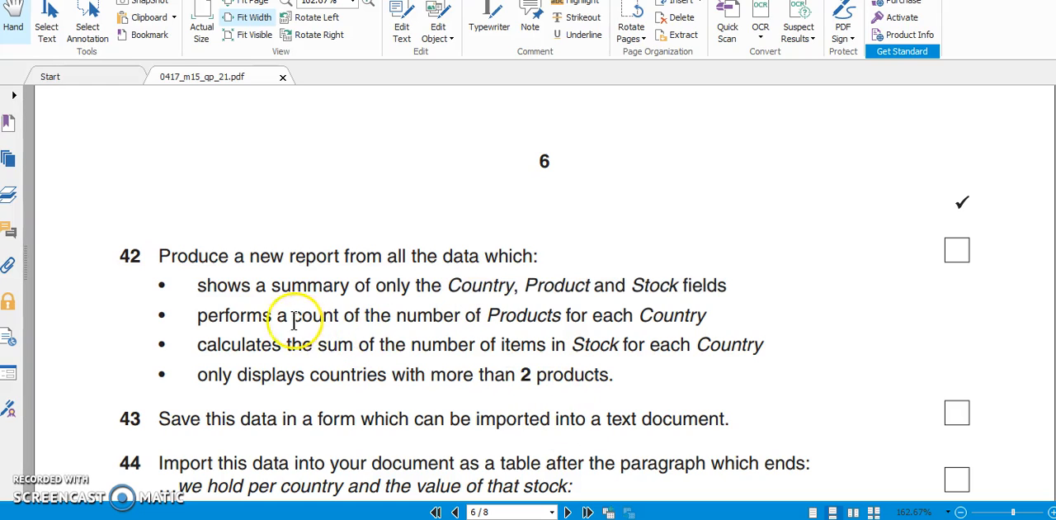
left_click_drag(200, 315, 418, 314)
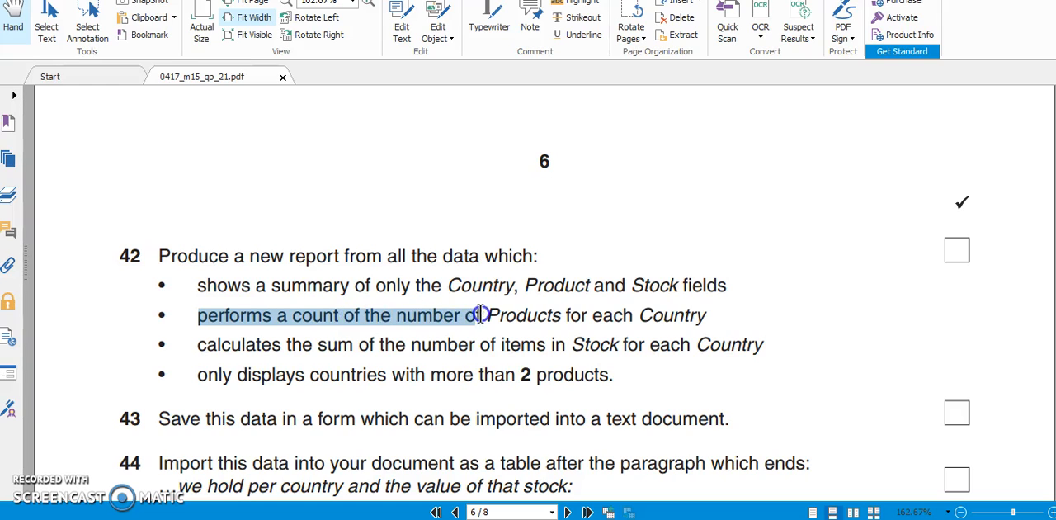
left_click_drag(419, 314, 711, 314)
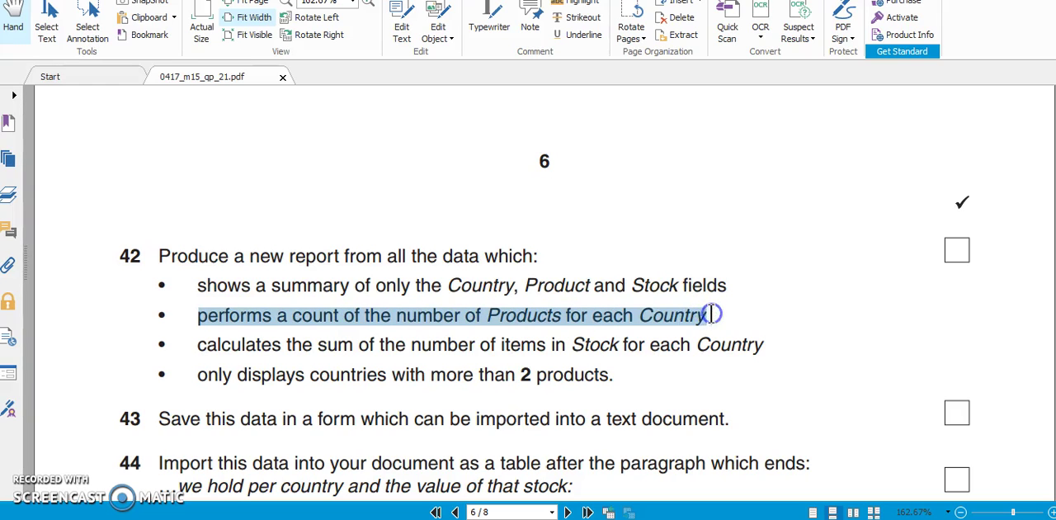
left_click(485, 317)
left_click_drag(485, 317, 707, 317)
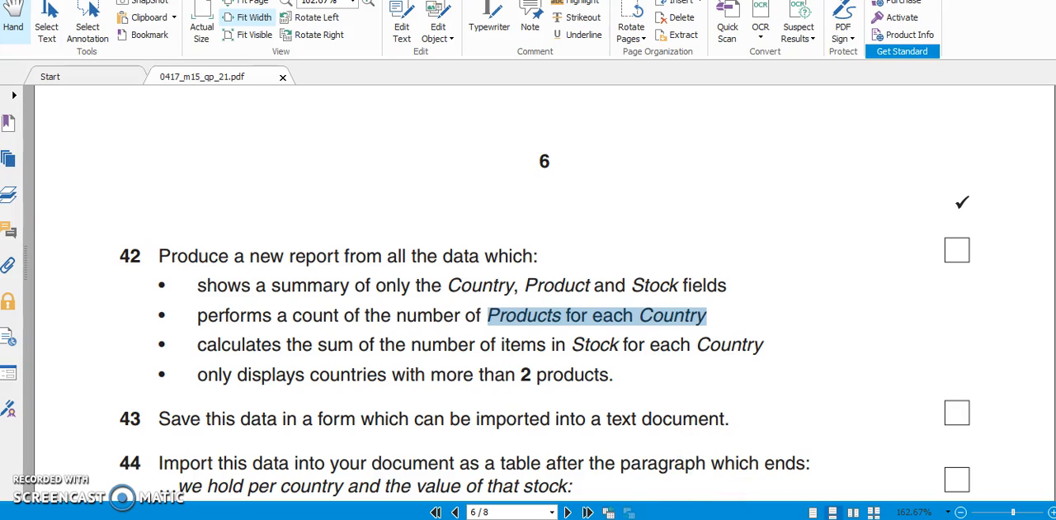
left_click(751, 495)
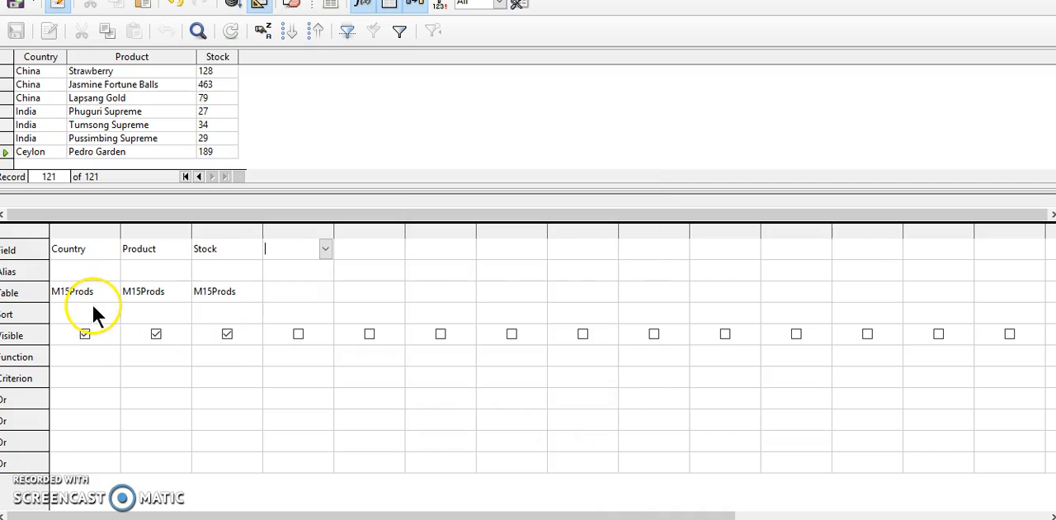
Set Country's function to Group and Product's function to Count
left_click(82, 352)
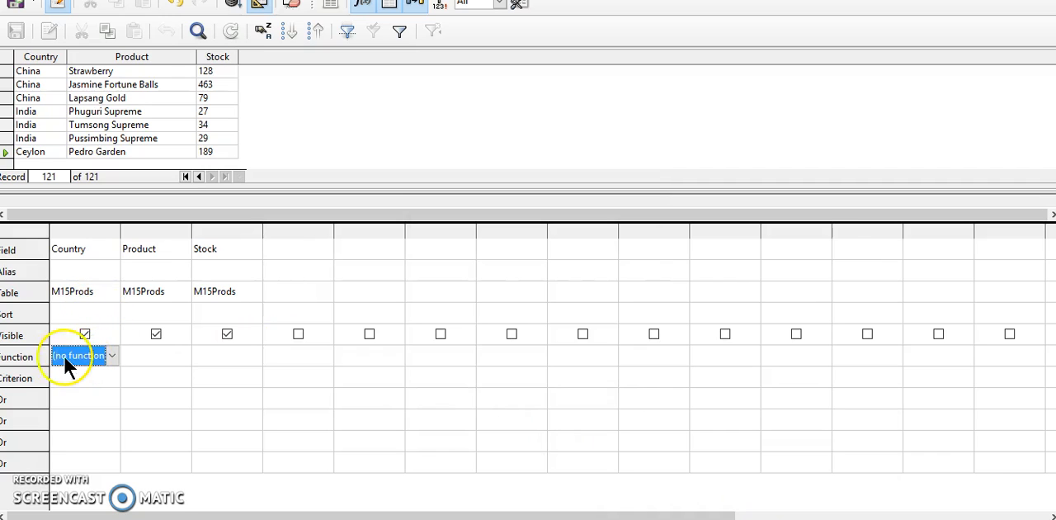
left_click(114, 352)
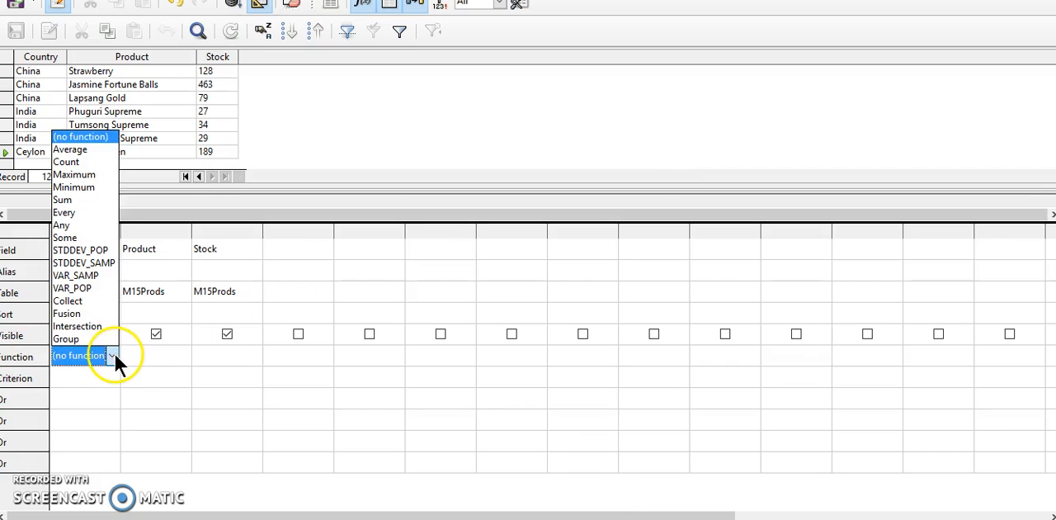
left_click(97, 335)
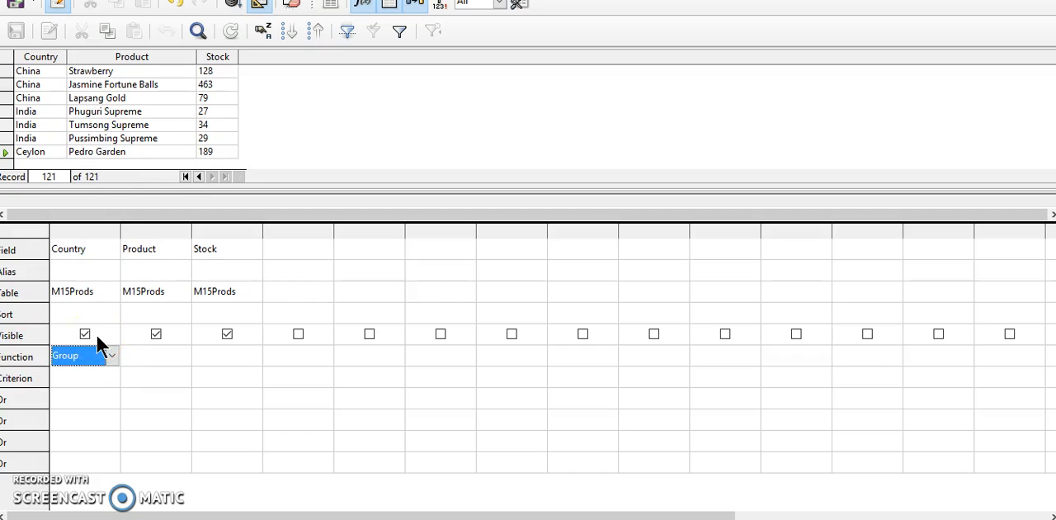
key("Tab")
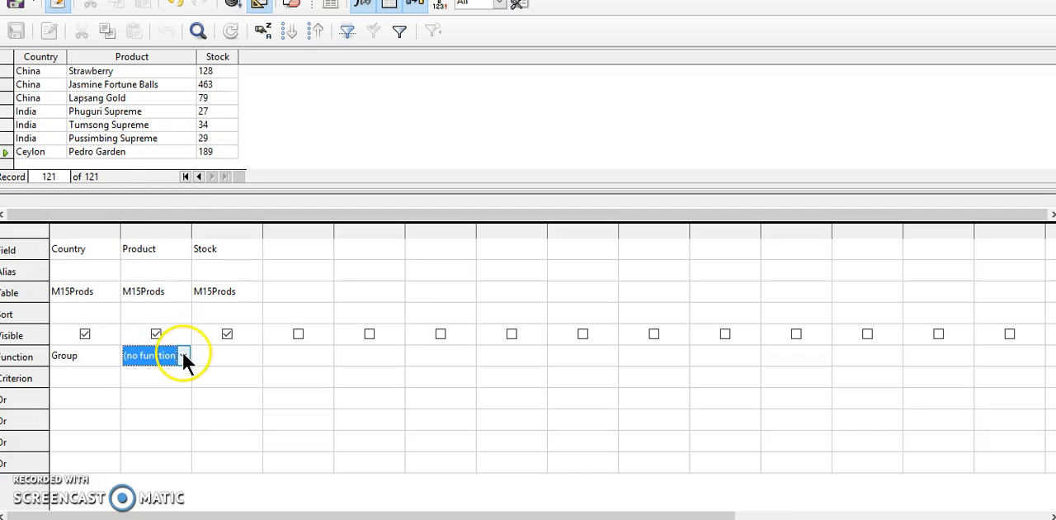
left_click(183, 355)
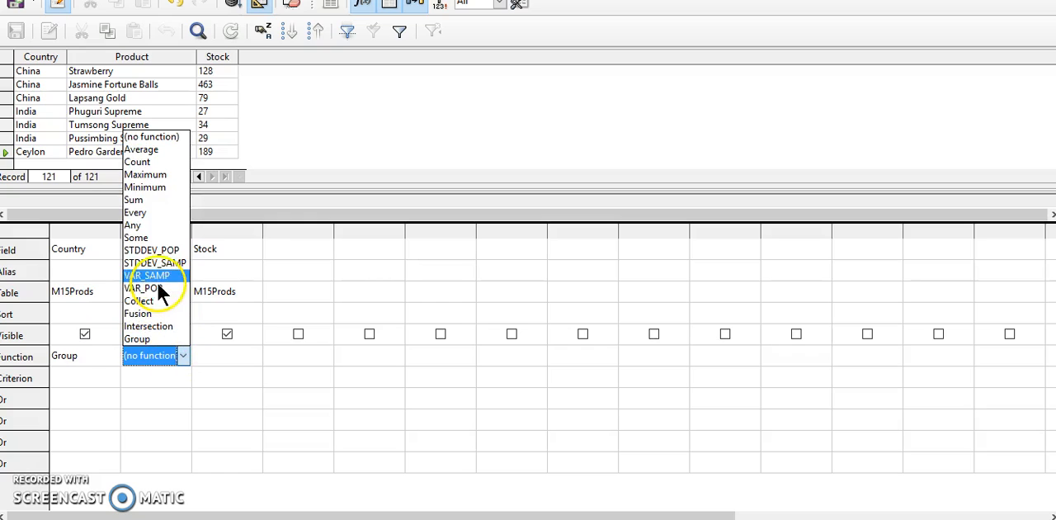
left_click(149, 167)
key("Tab")
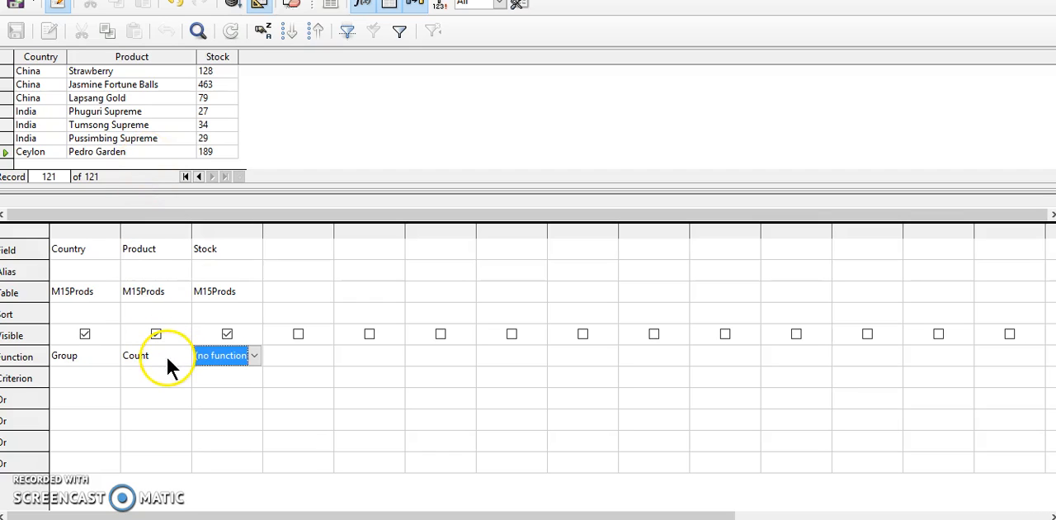
Test-run the query, dismiss the grouping error and select the Stock column
left_click(232, 6)
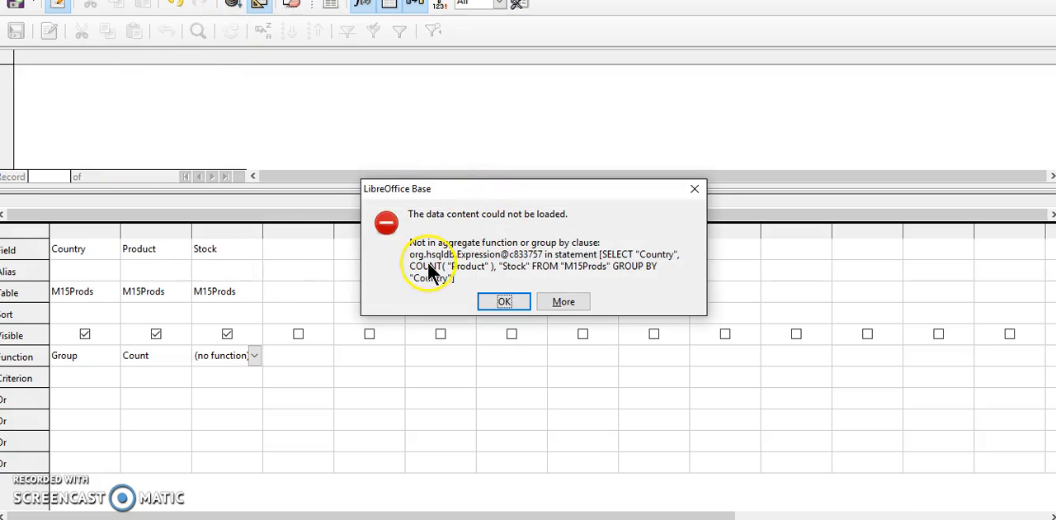
left_click(498, 301)
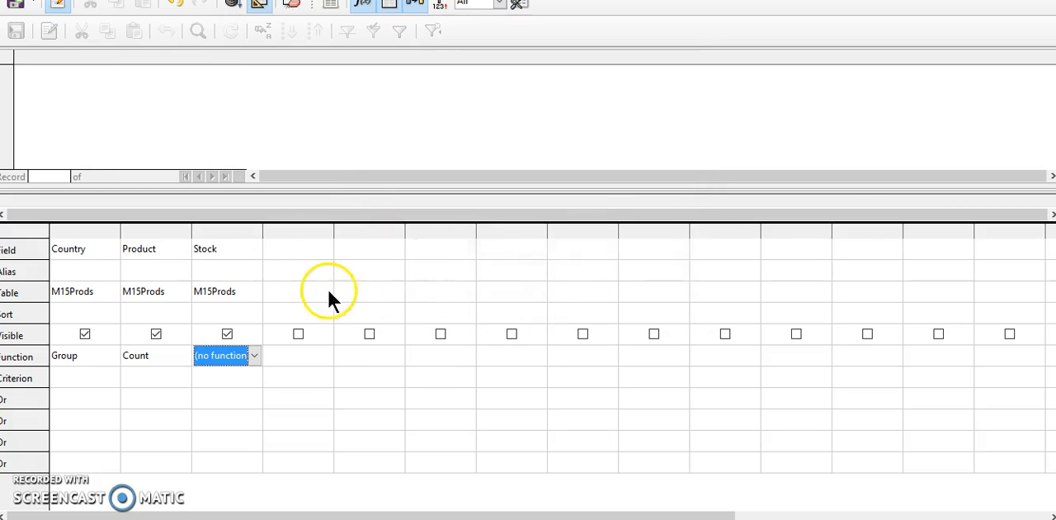
left_click(209, 230)
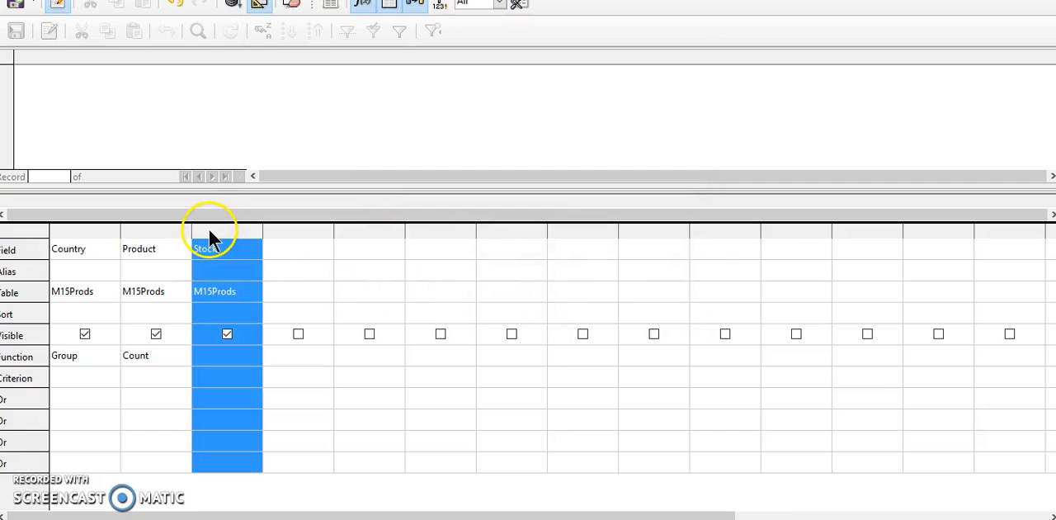
Switch to the question paper and highlight the line about summing Stock per Country
left_click(204, 356)
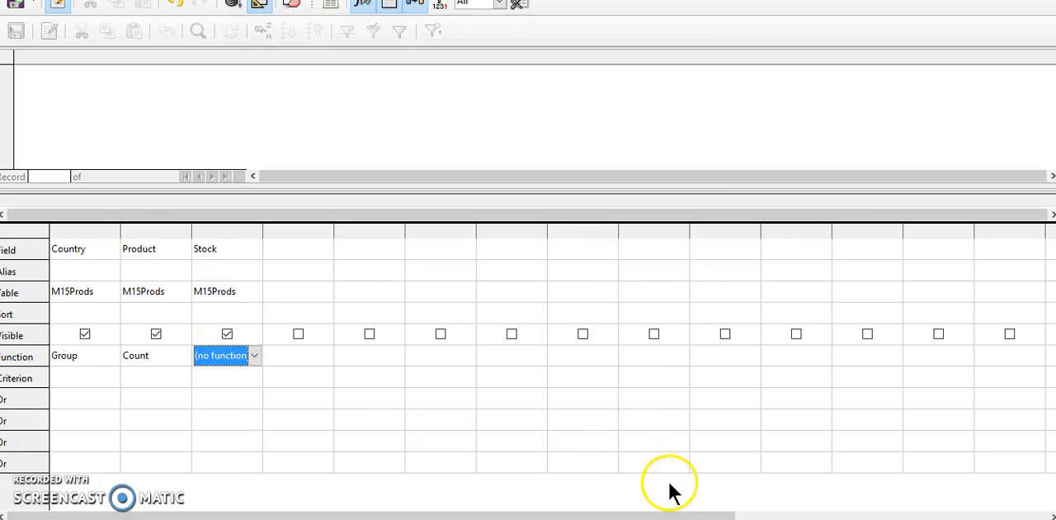
key("alt+Tab")
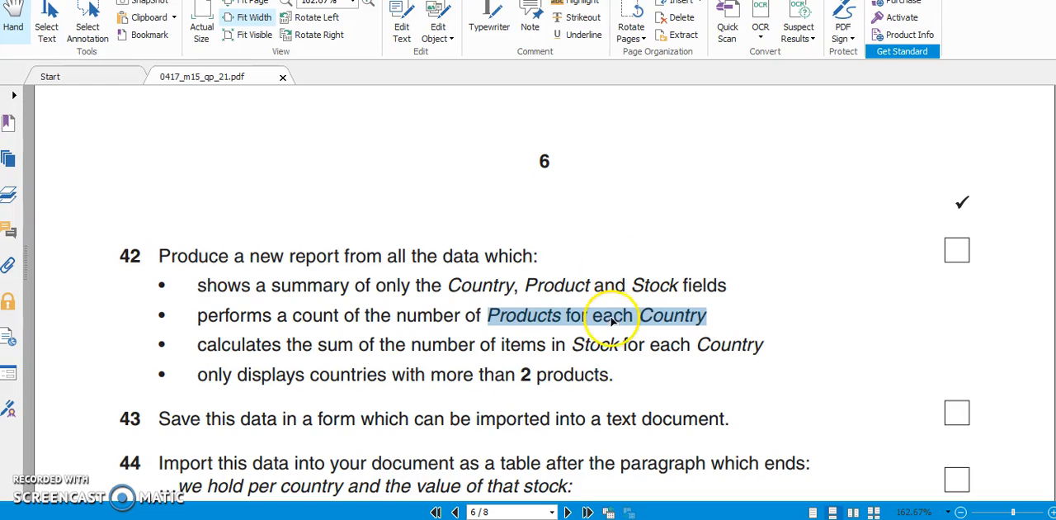
left_click(611, 320)
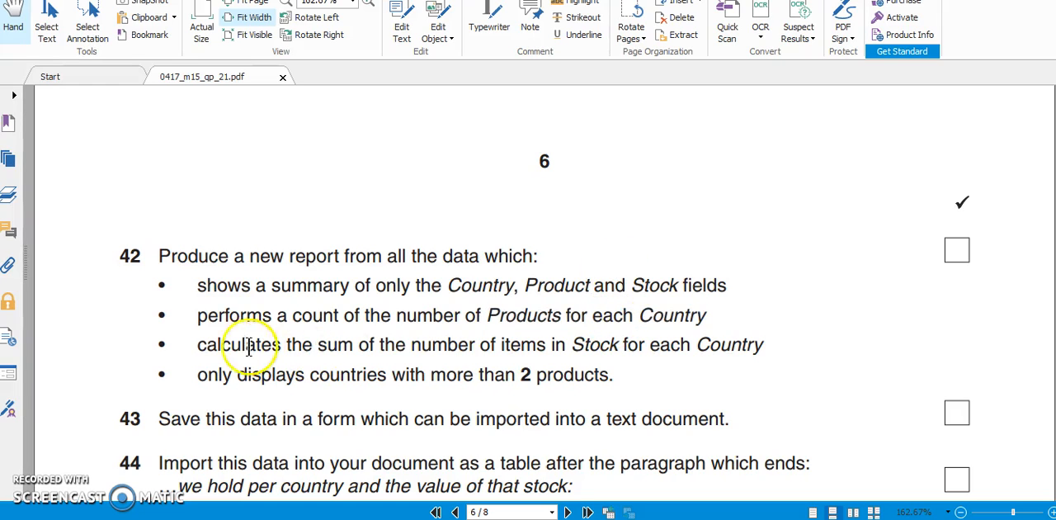
mouse_move(198, 345)
left_mouse_down()
mouse_move(467, 356)
mouse_move(764, 344)
left_mouse_up()
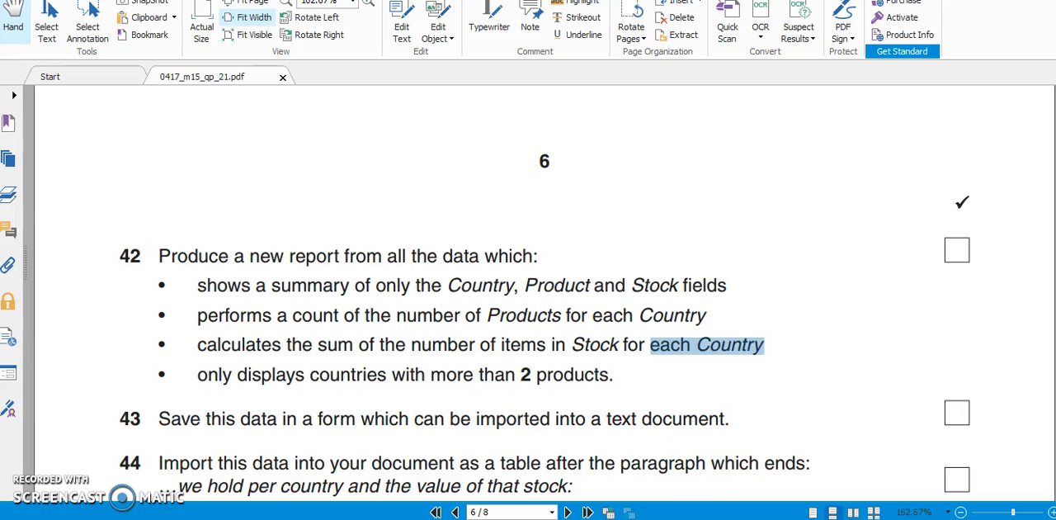
Back in the query design, set the Stock column's function to Sum
left_click(740, 477)
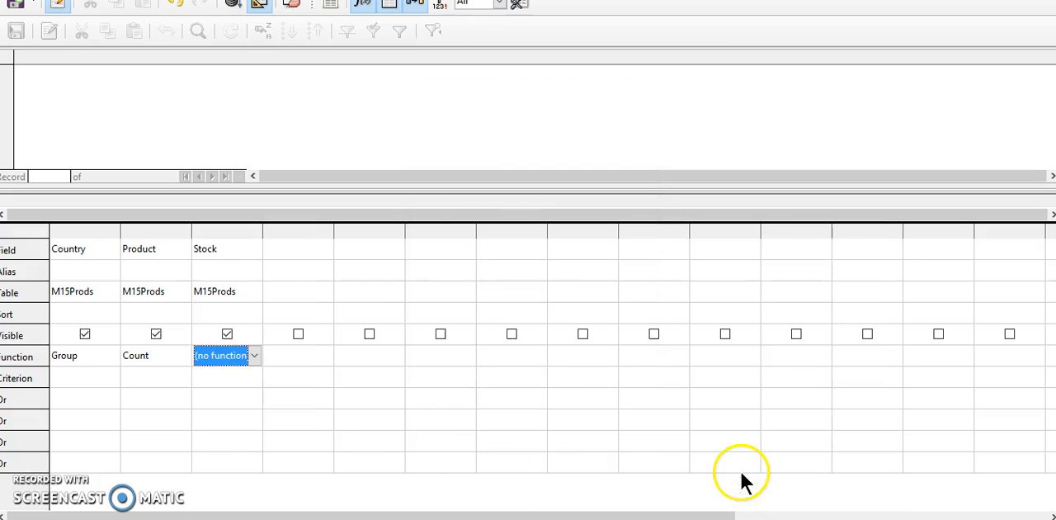
left_click(89, 355)
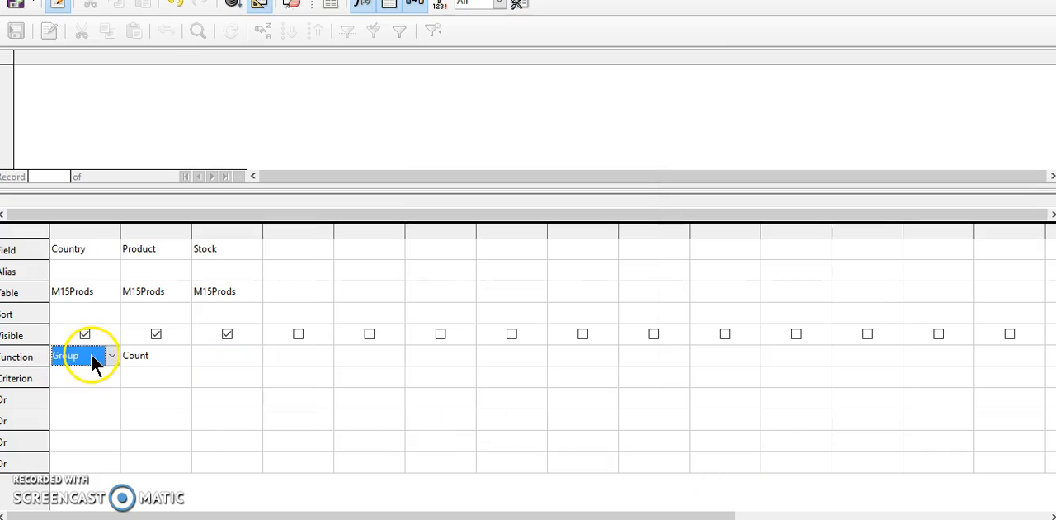
left_click(162, 352)
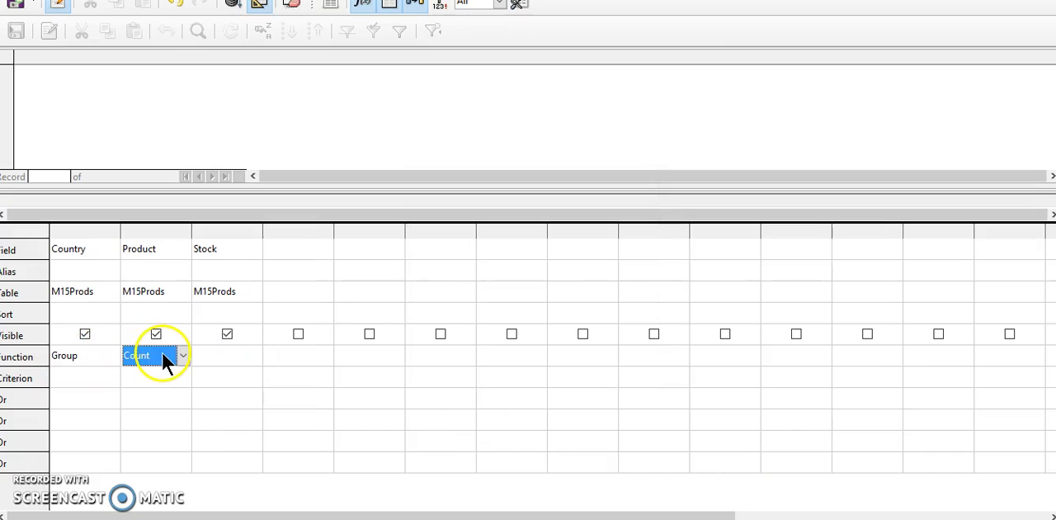
left_click(224, 353)
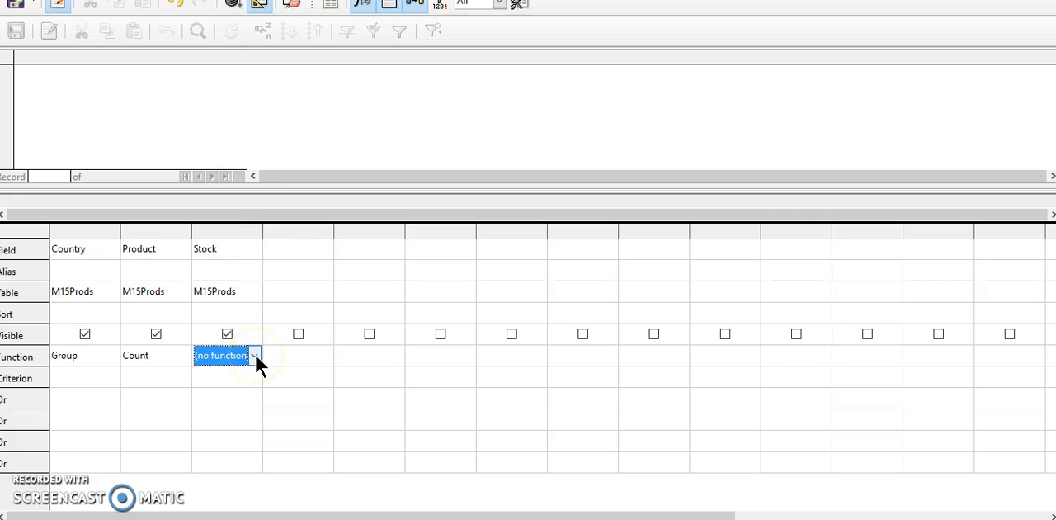
left_click(254, 355)
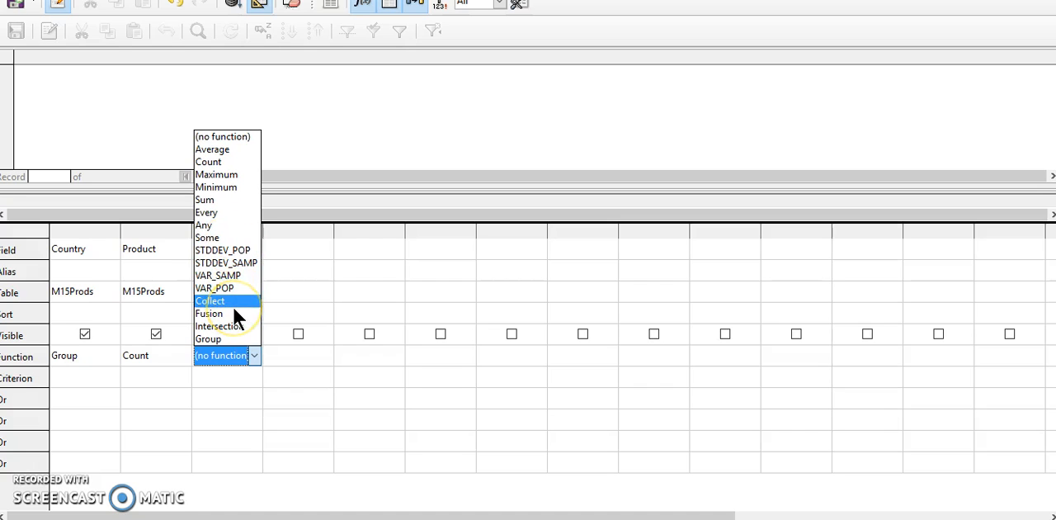
left_click_drag(233, 308, 214, 202)
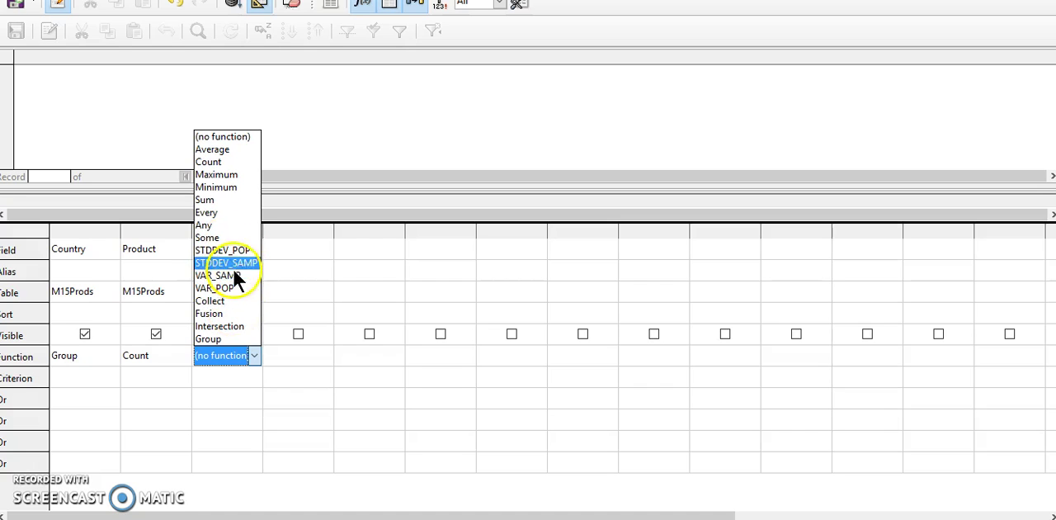
left_click(215, 200)
key("Tab")
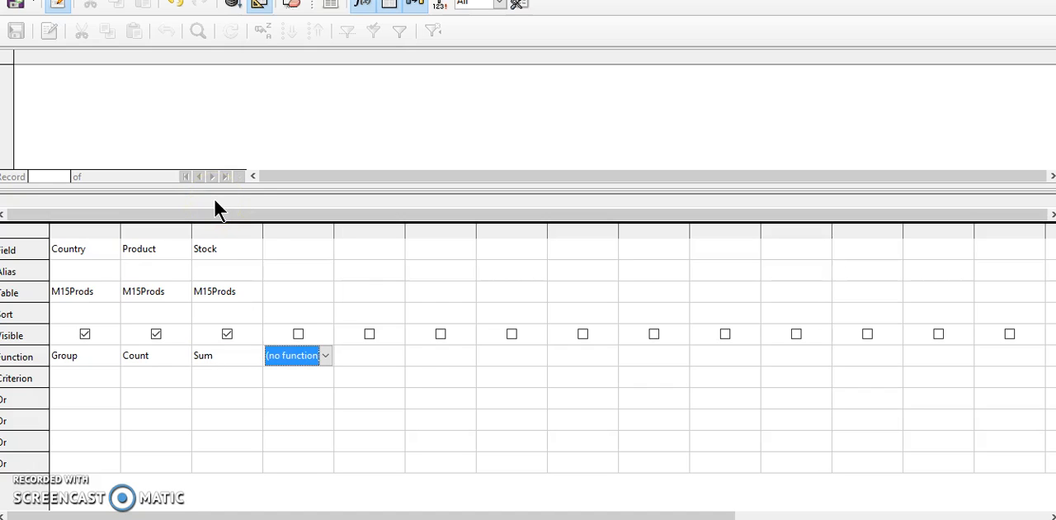
Alias the counted Product column 'No. Of Products' and the summed Stock column 'Total Stock'
left_click(154, 265)
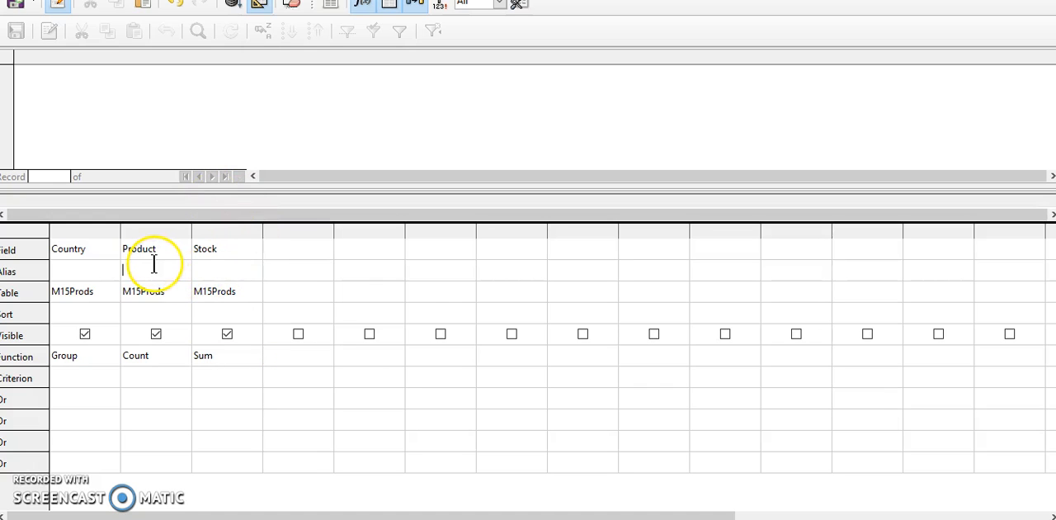
type("T")
type("otal P")
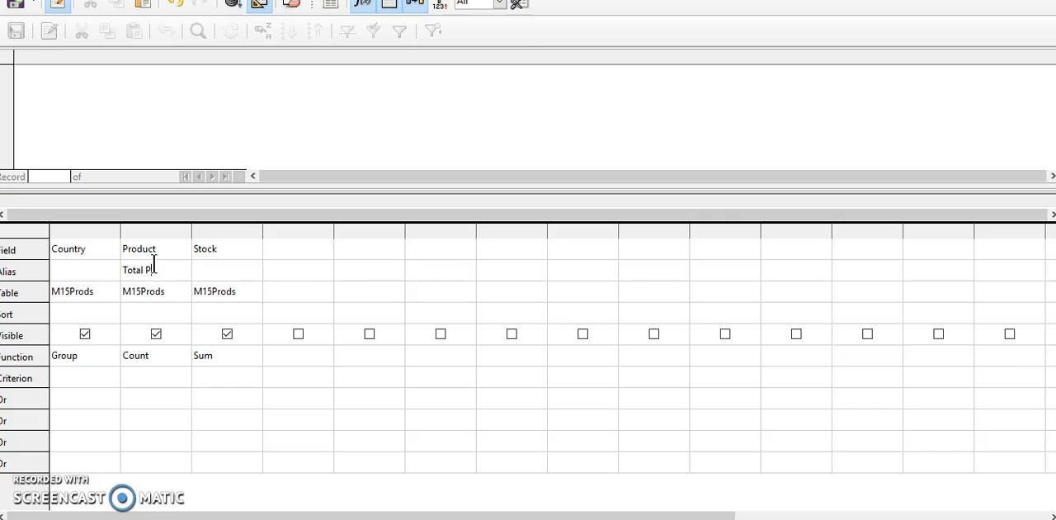
type("rodu")
type("cts")
key("BackSpace")
key("BackSpace")
key("BackSpace")
key("BackSpace")
key("BackSpace")
type("No. O")
type("f Prod")
type("ucts")
type("T")
type("otal ")
type("Stock")
key("Tab")
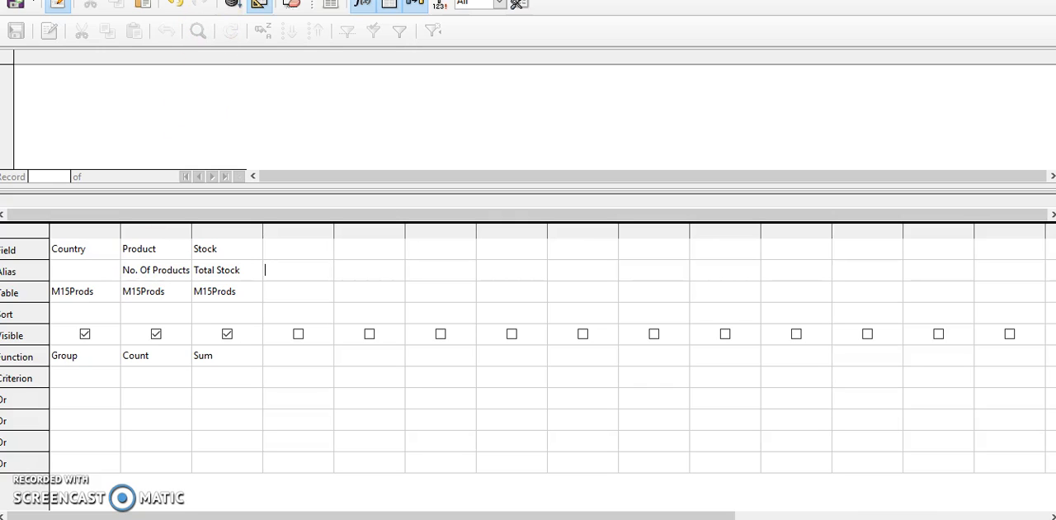
Run the grouped query and review the Country, No. Of Products and Total Stock result columns
left_click(232, 8)
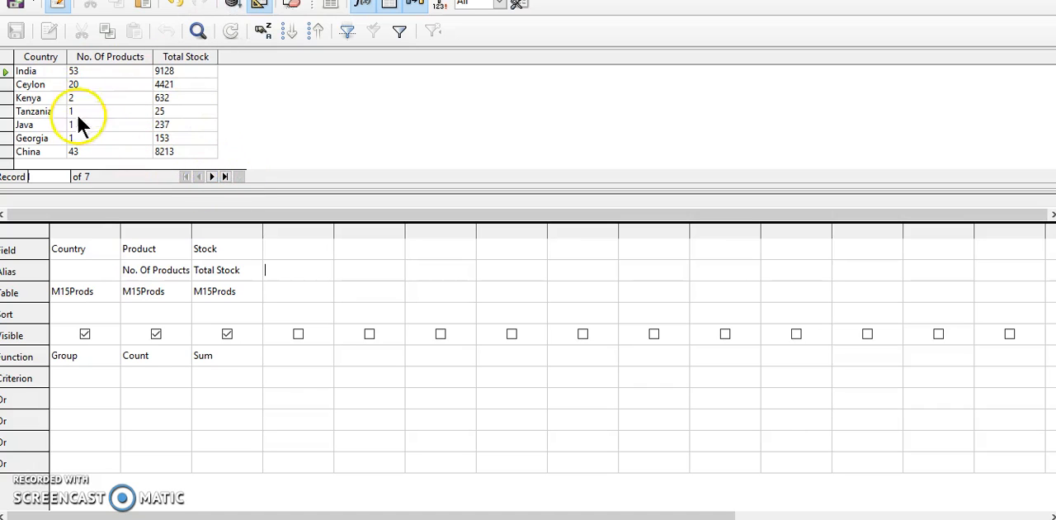
left_click(39, 56)
left_click(91, 57)
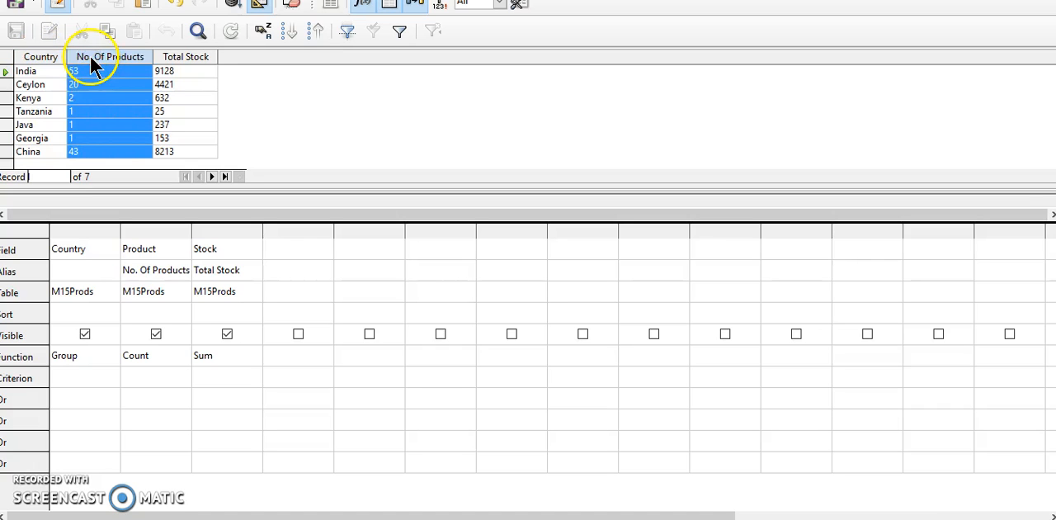
left_click(179, 59)
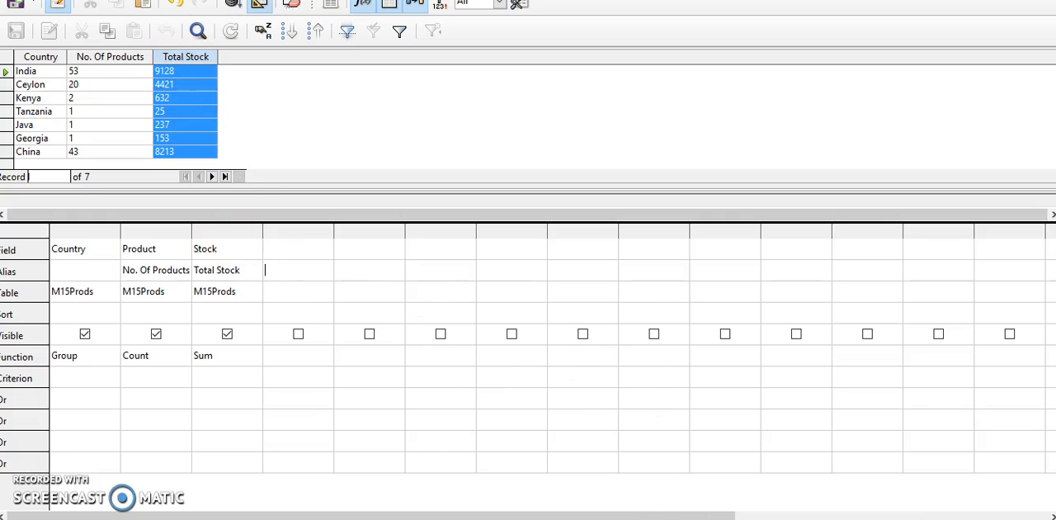
key("alt+Tab")
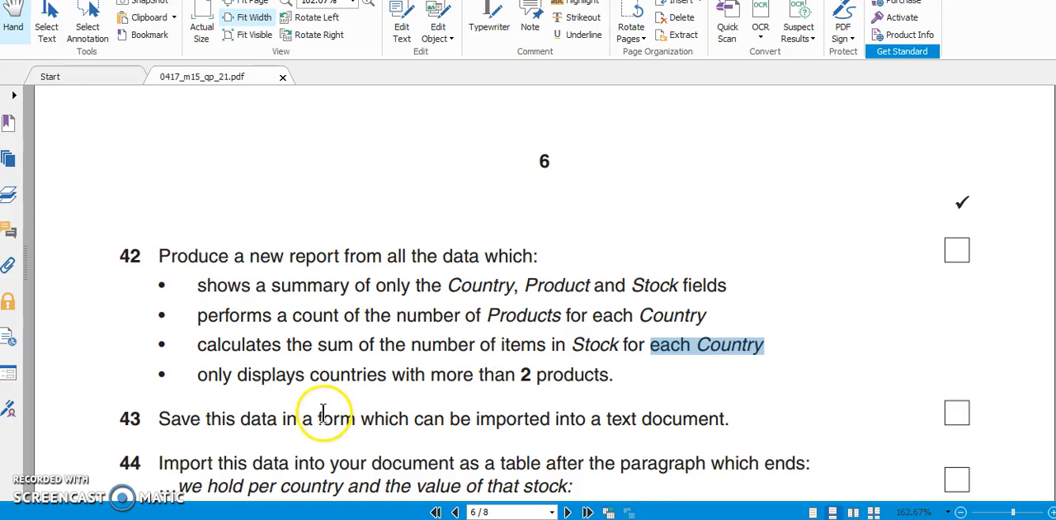
Highlight question 42's requirement to display only countries with more than 2 products
double_click(264, 376)
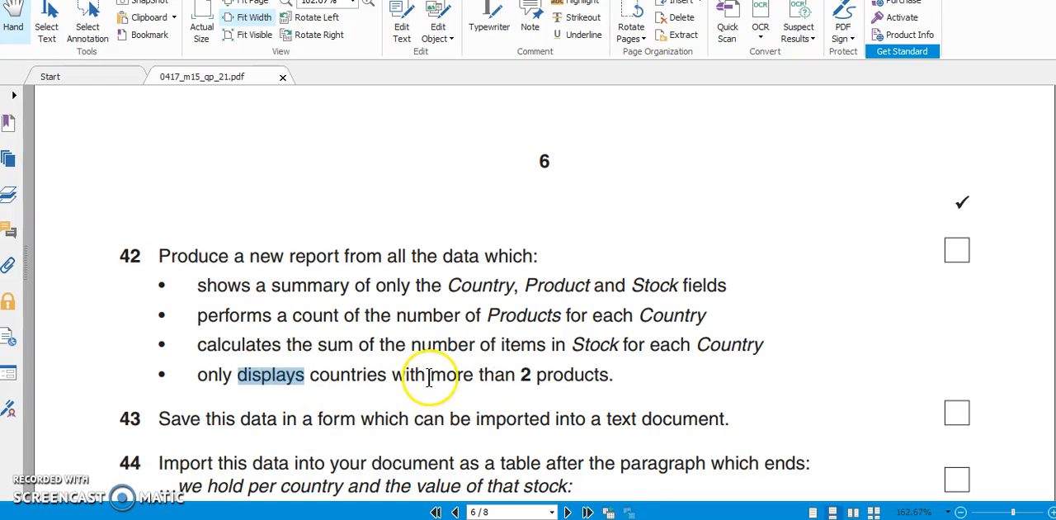
left_click_drag(393, 375, 612, 377)
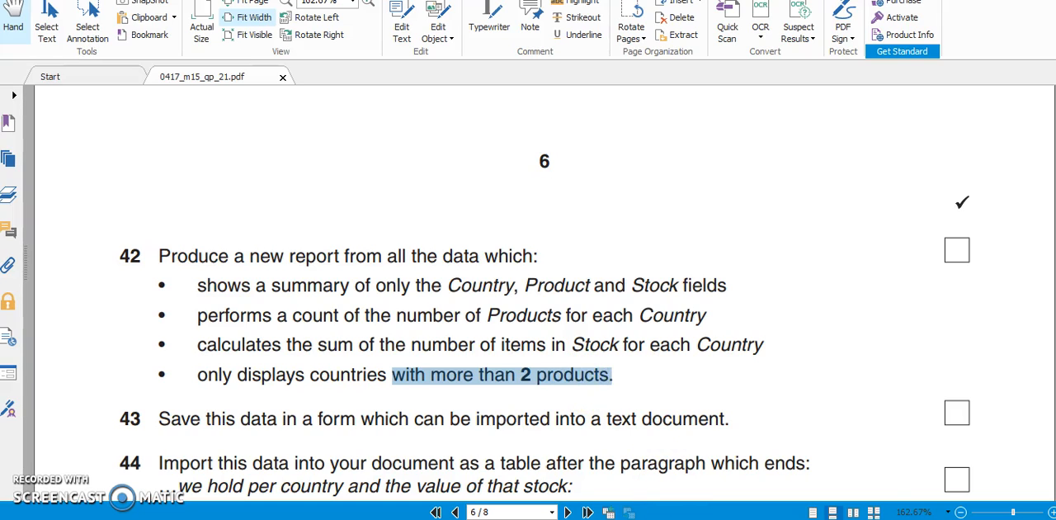
Start a '>' criterion under the counted Product column in the query design grid
left_click(771, 459)
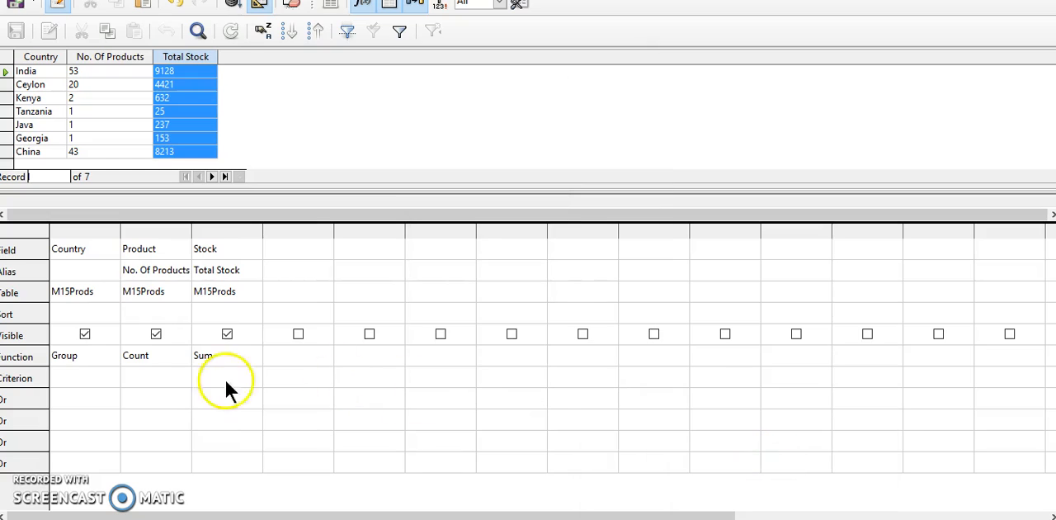
left_click(136, 231)
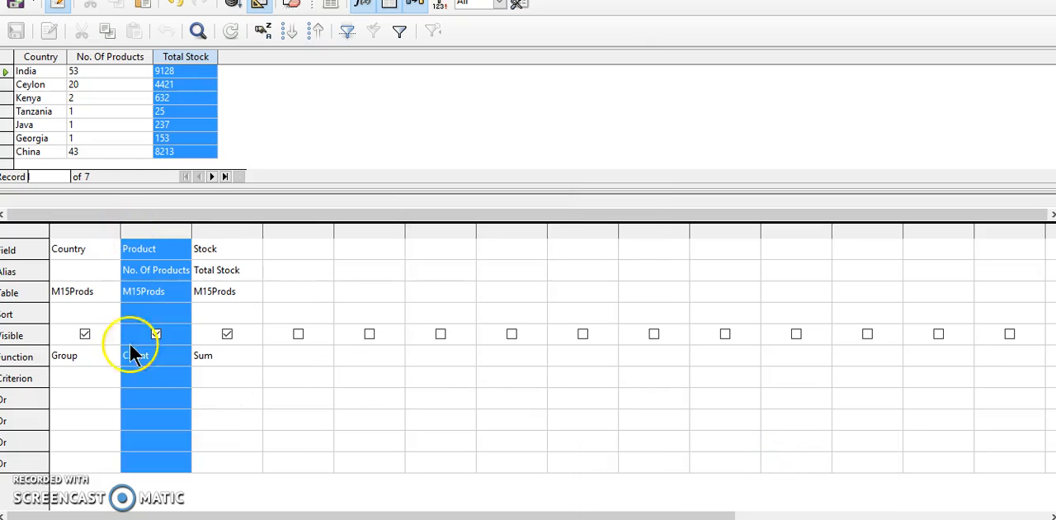
left_click(134, 376)
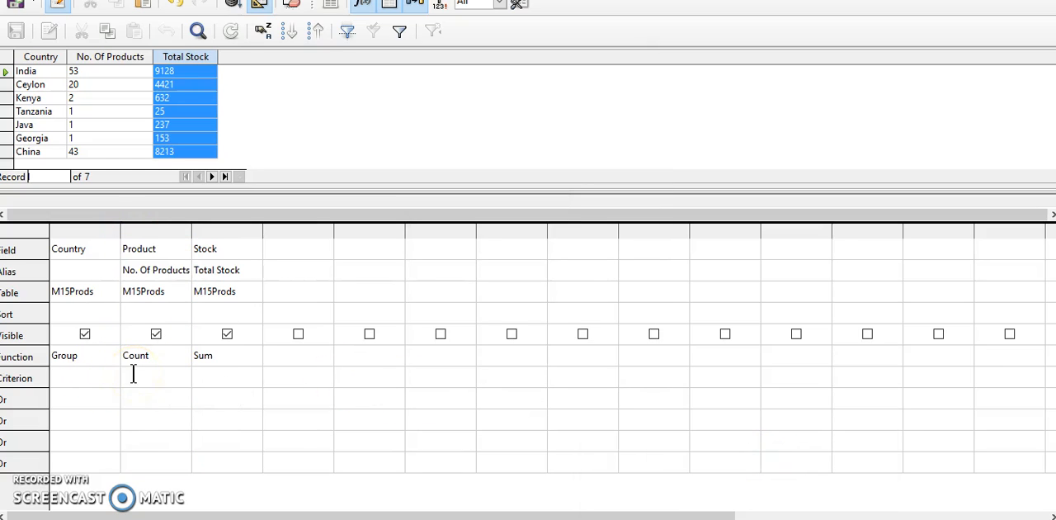
type("> 2")
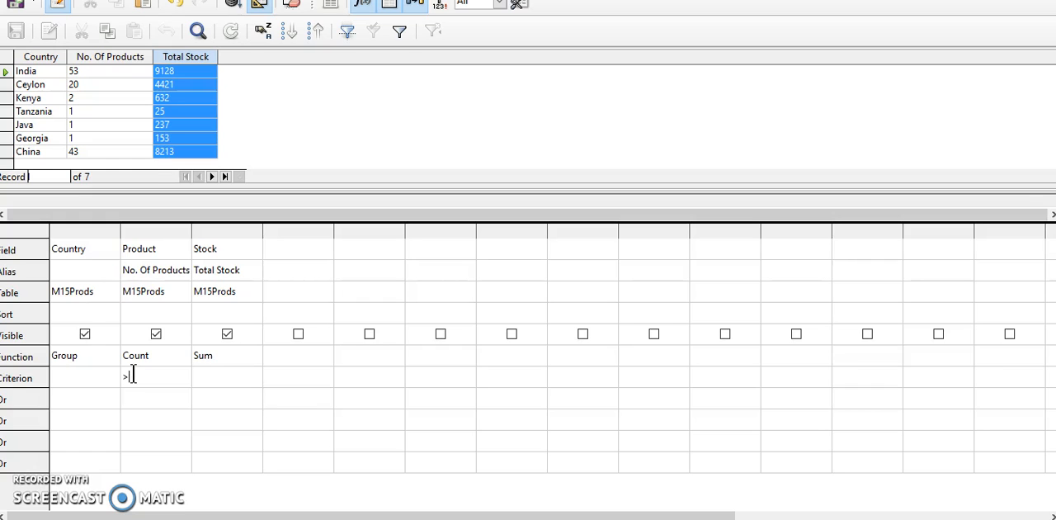